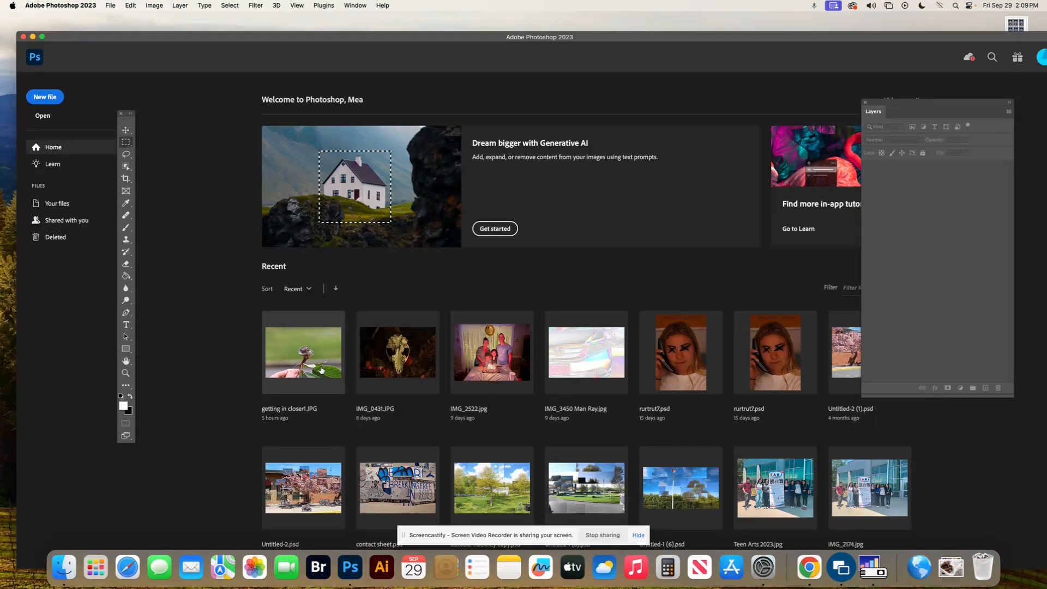
click(89, 25)
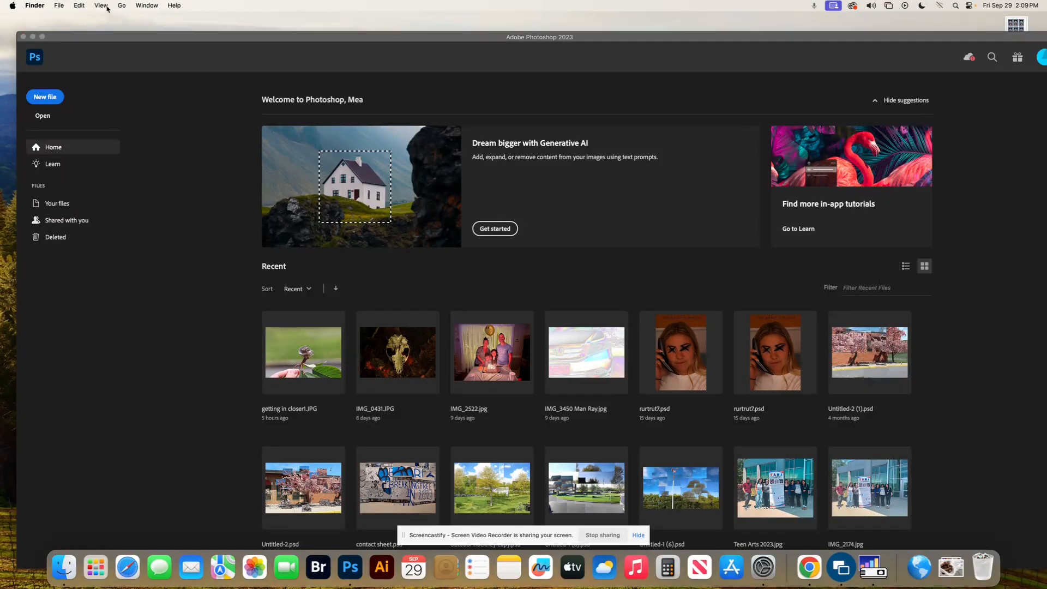
click(192, 357)
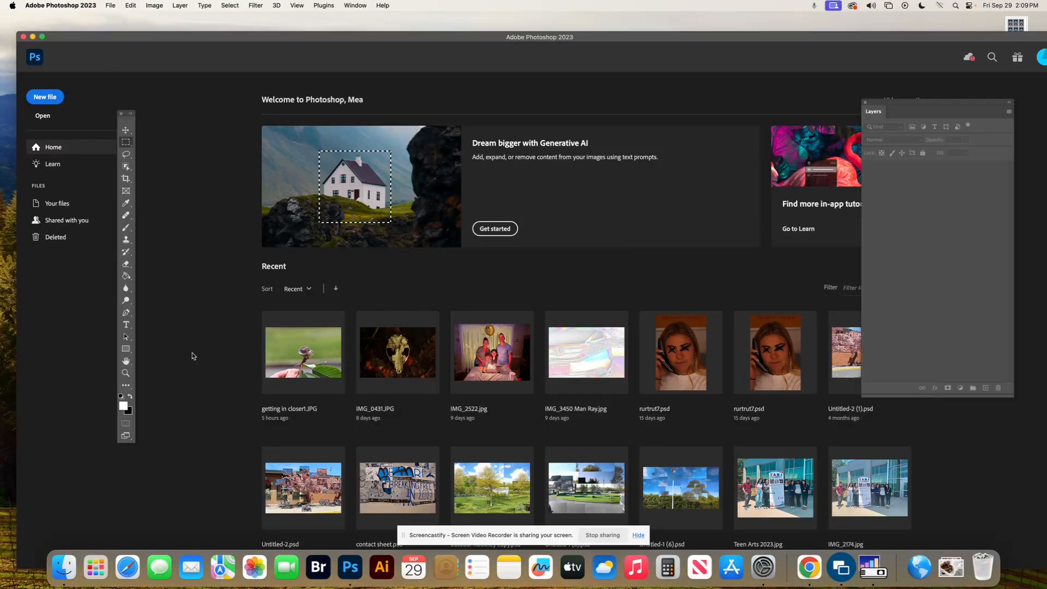
click(110, 6)
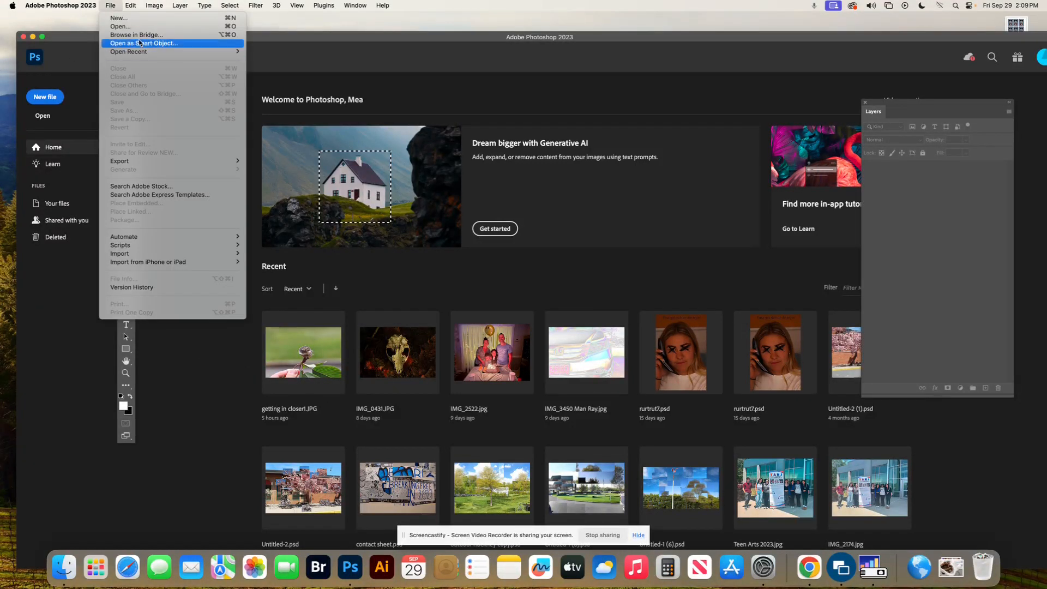
click(135, 28)
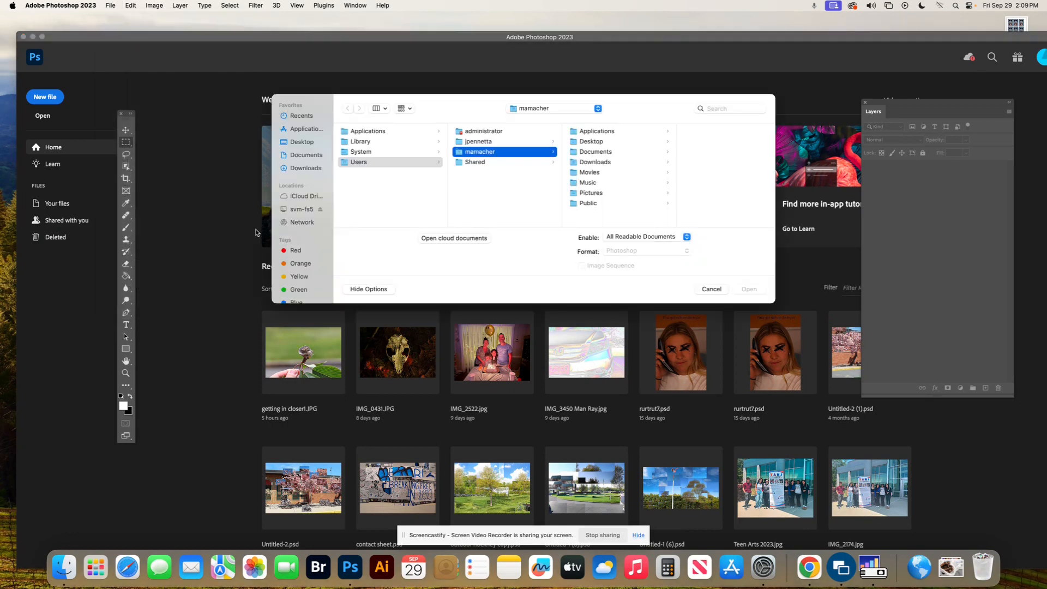
click(711, 289)
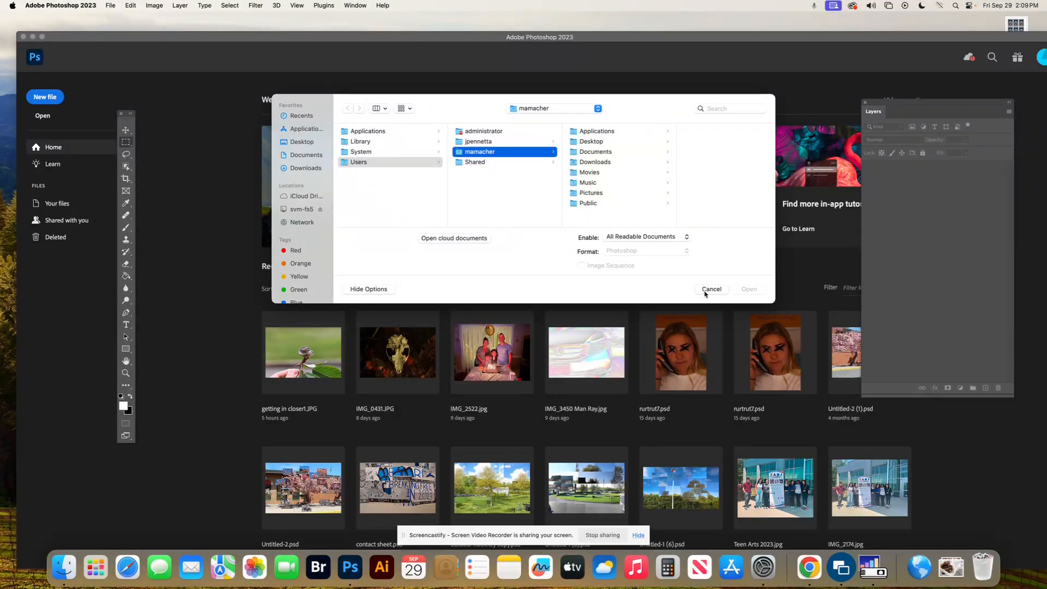
Switch to Finder and browse the svm-fs5 server through groups and All Students to the teacher's digital photo folder.
click(917, 574)
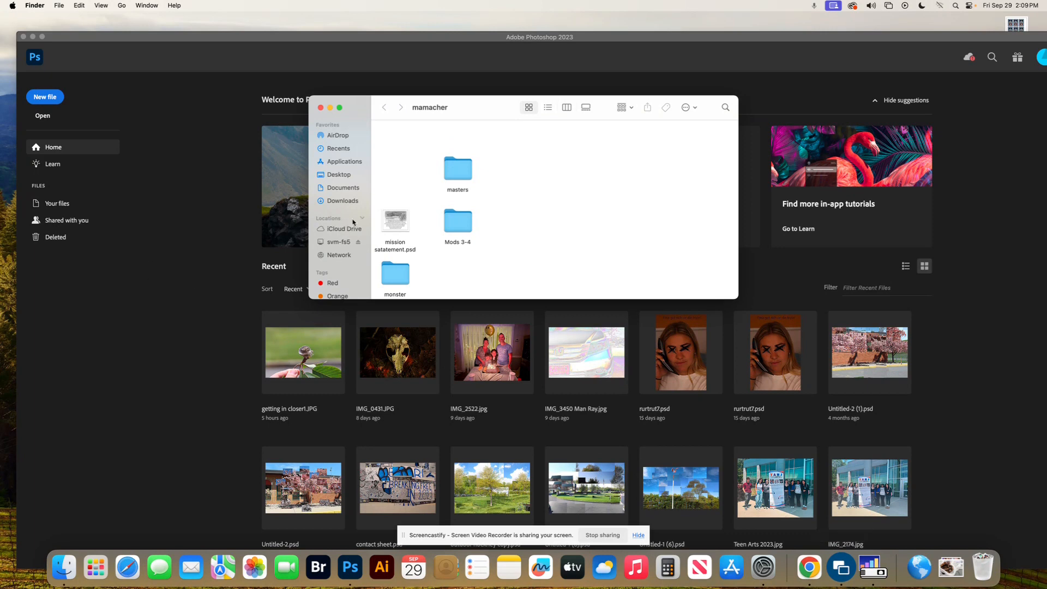
click(333, 242)
double_click(390, 155)
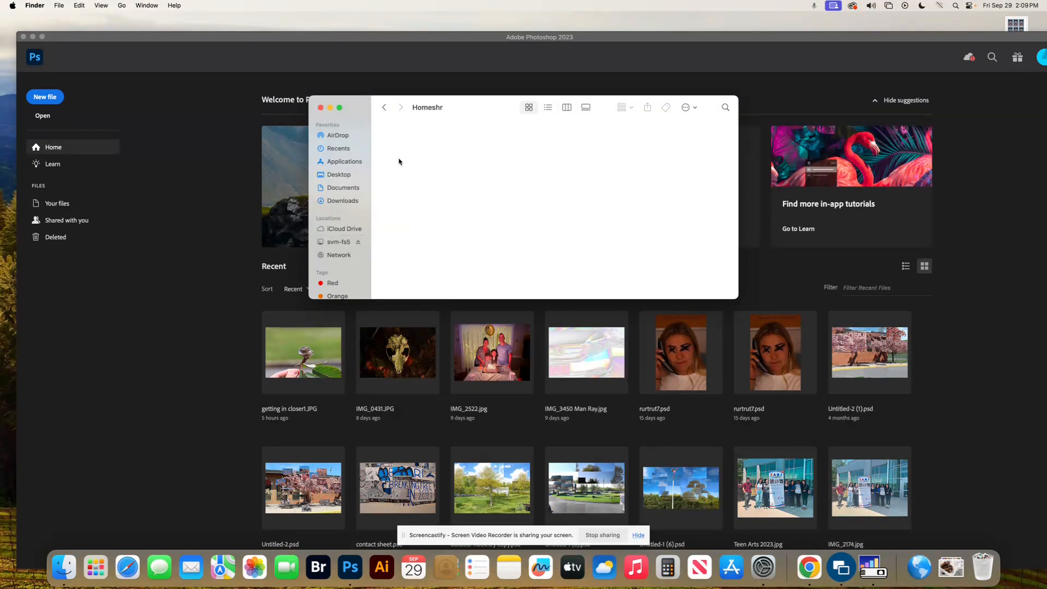
double_click(400, 155)
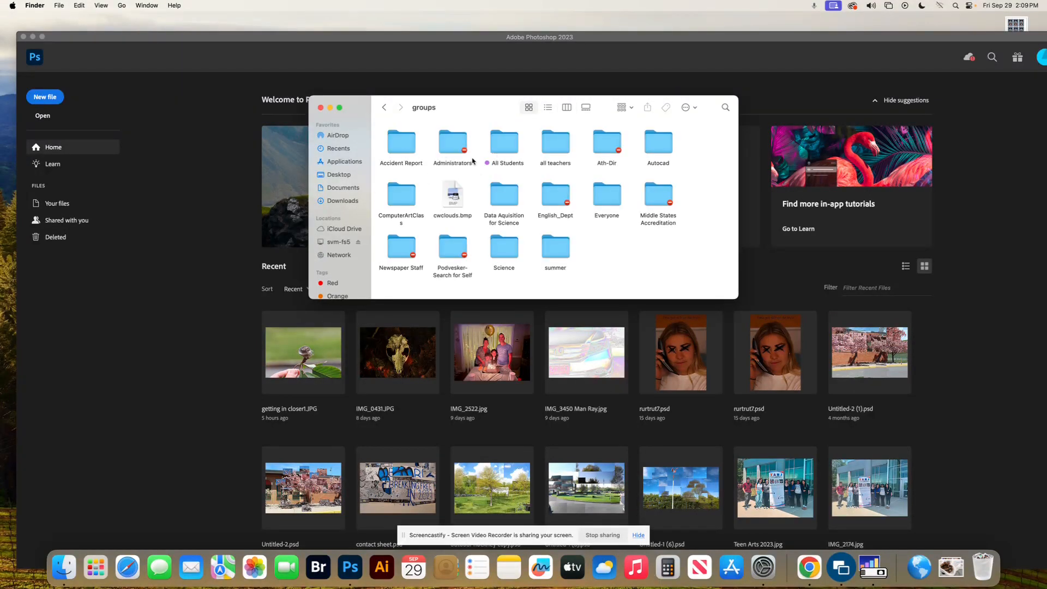
double_click(497, 143)
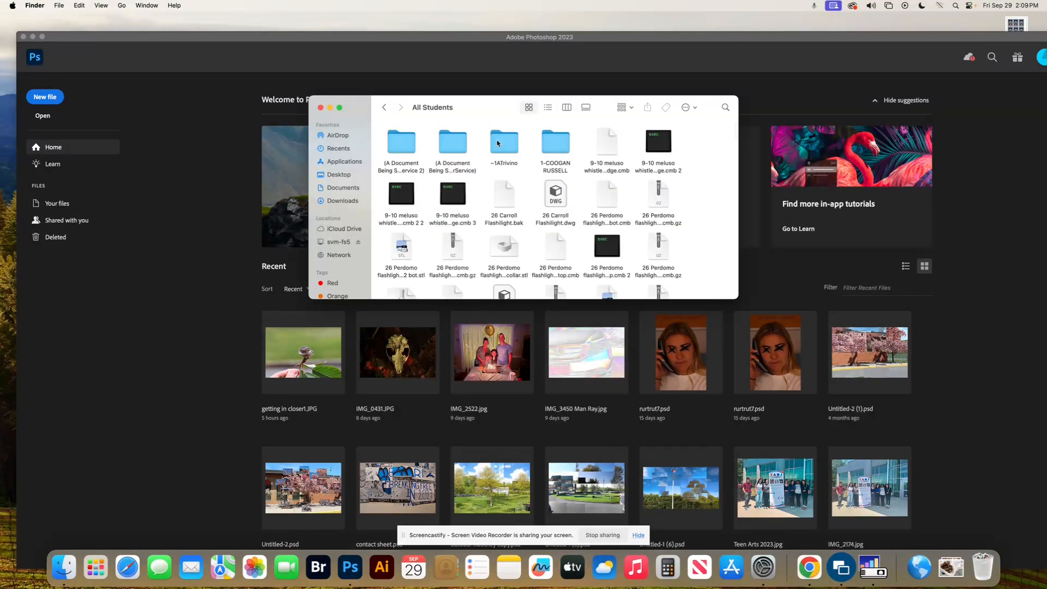
scroll(541, 231, down, 10)
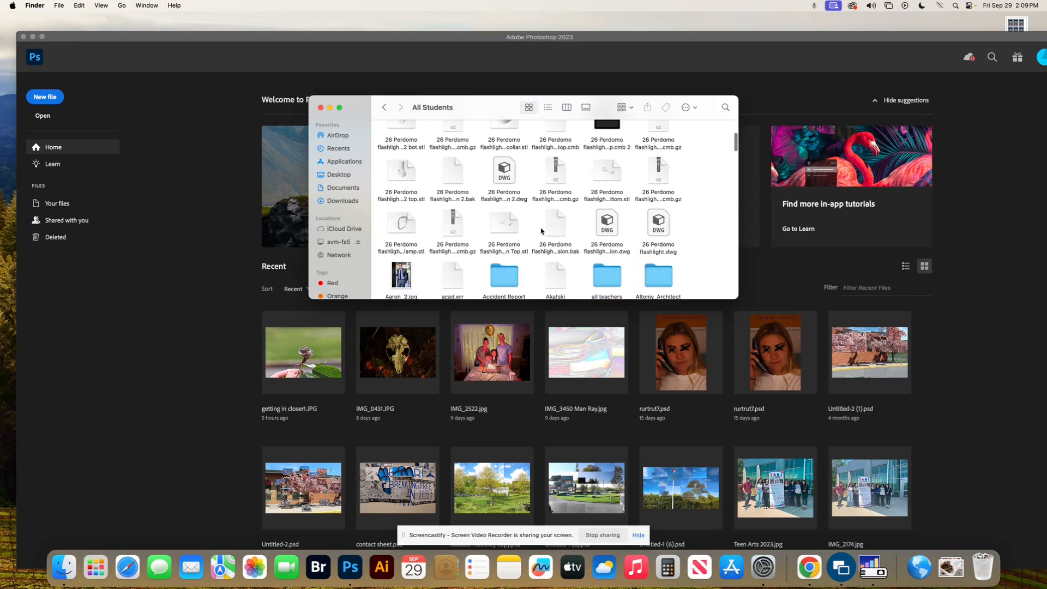
scroll(554, 231, down, 3)
double_click(613, 238)
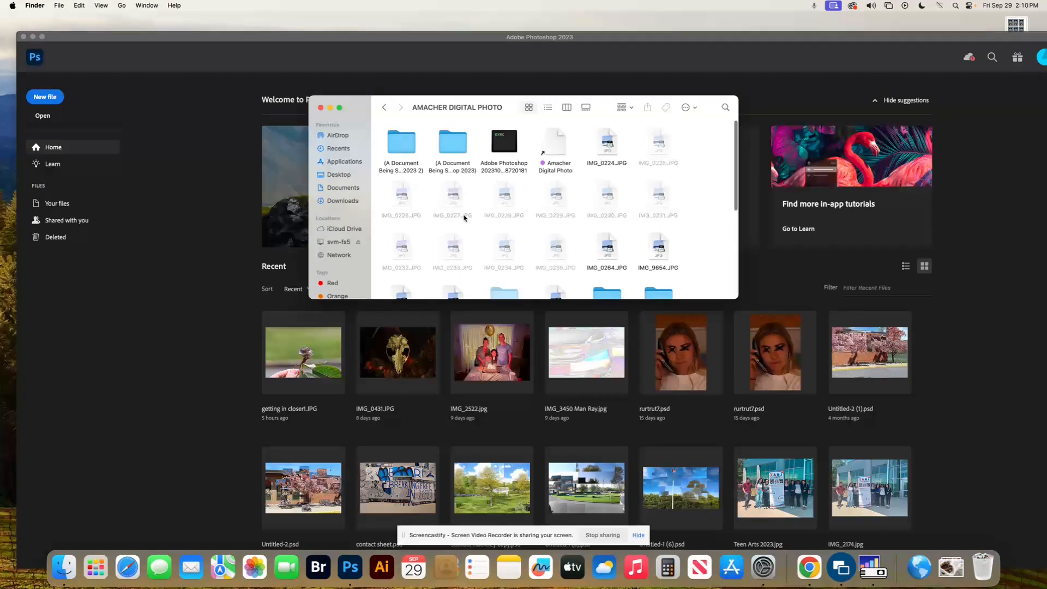
Open the digital photo shortcut in this folder to connect to its server share, and close both Finder windows.
scroll(514, 245, down, 2)
scroll(548, 129, up, 2)
click(557, 143)
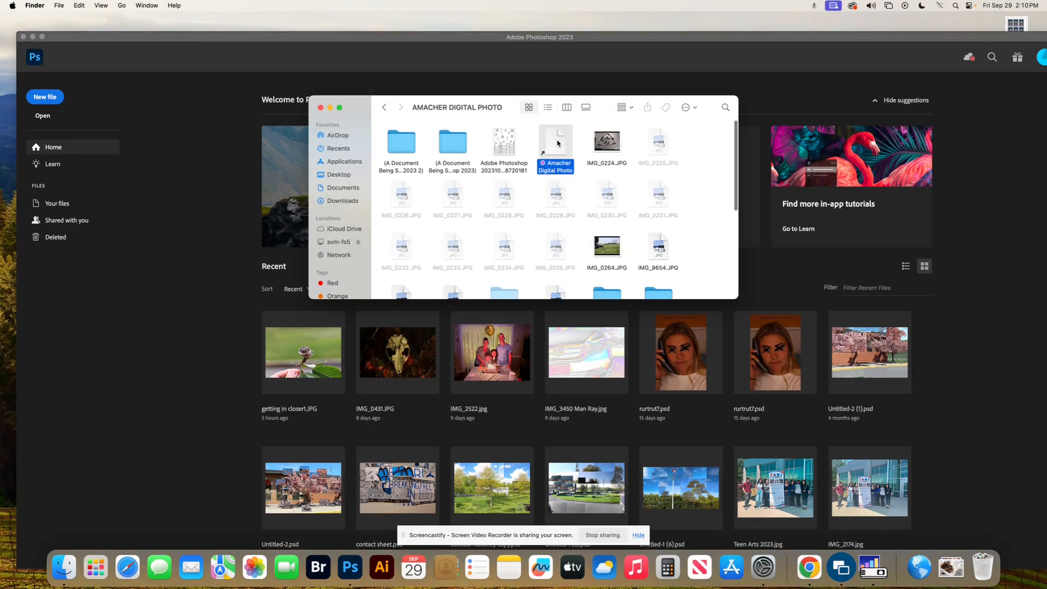
double_click(557, 144)
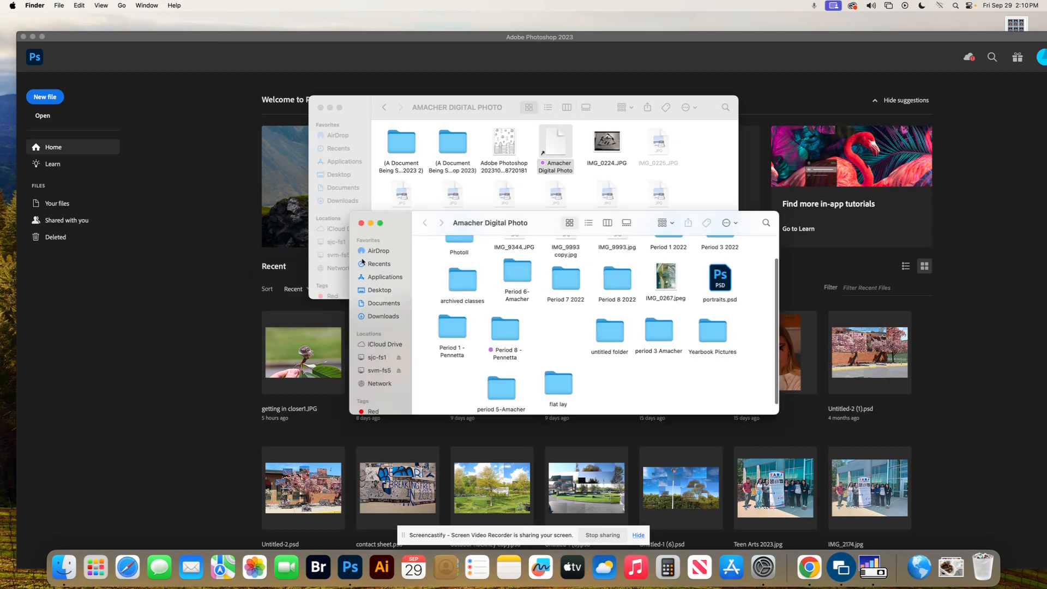
click(361, 222)
click(321, 107)
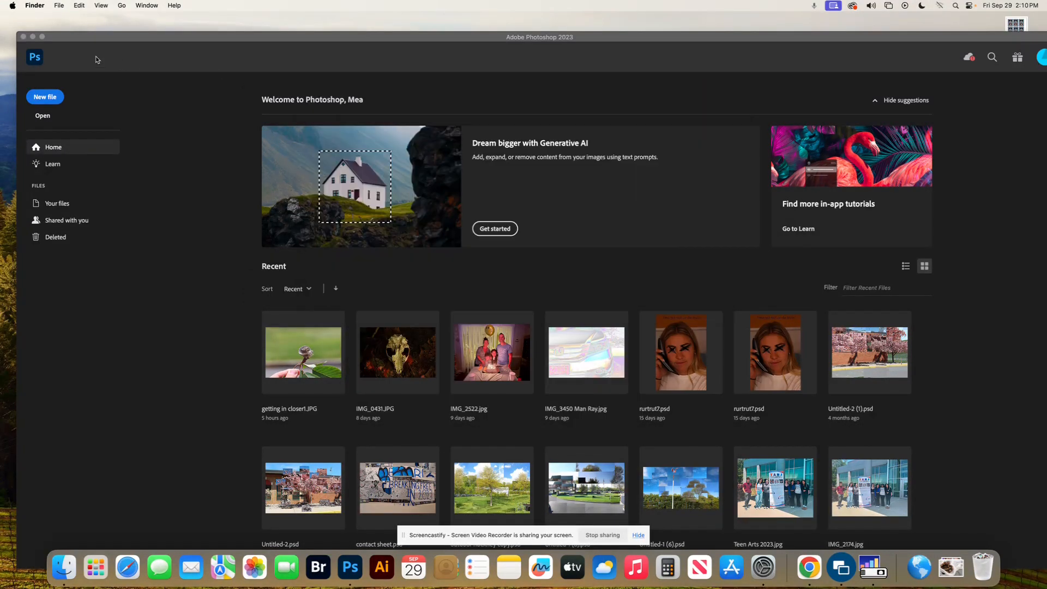
Return to Photoshop and browse for a file to open in the teacher's Digital Photo share on sjc-fs1.
click(137, 115)
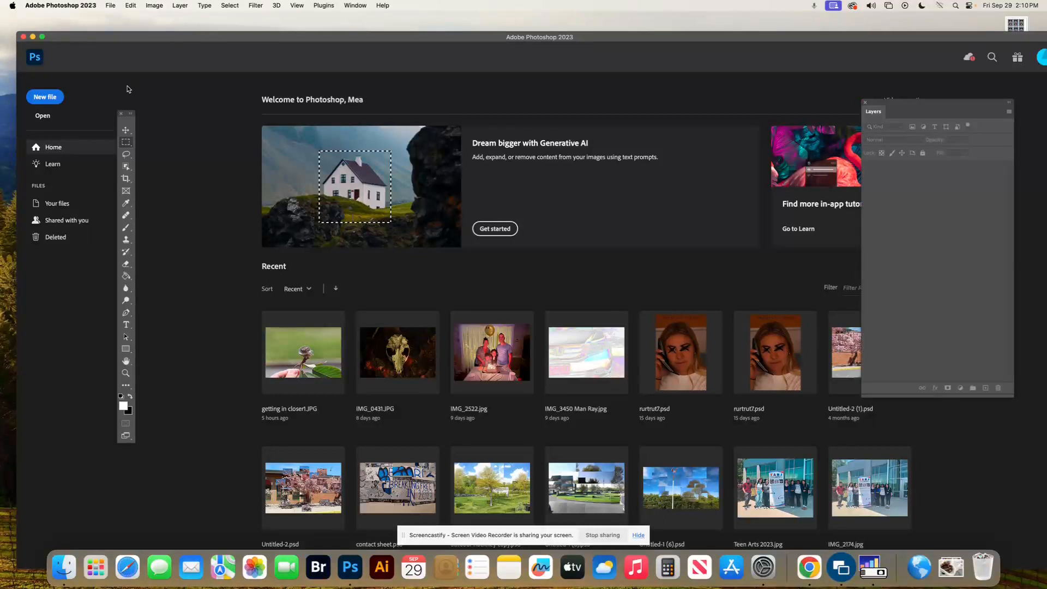
click(111, 6)
click(120, 27)
click(304, 210)
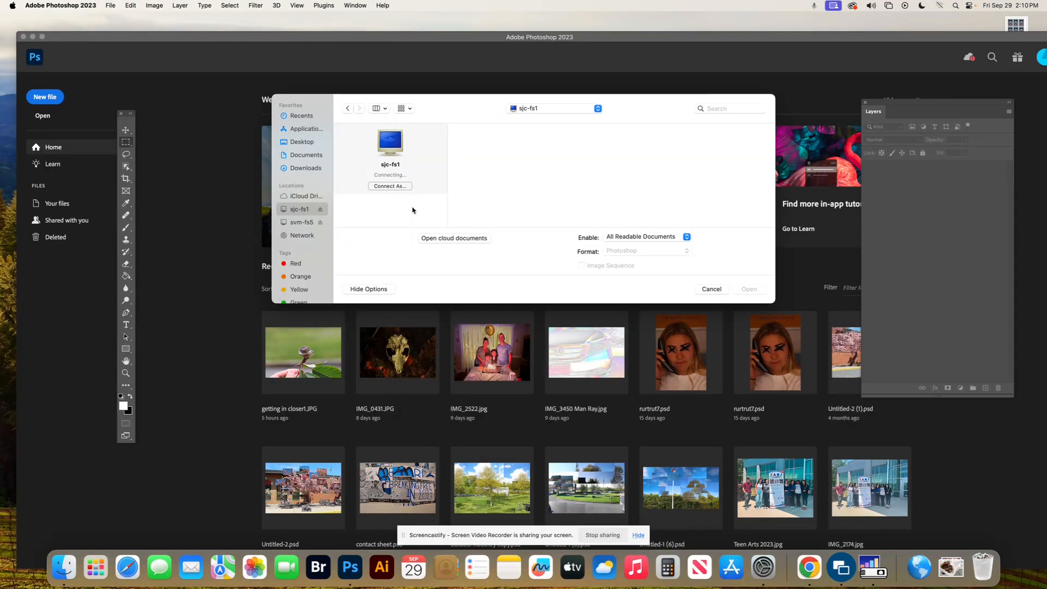
scroll(301, 213, down, 1)
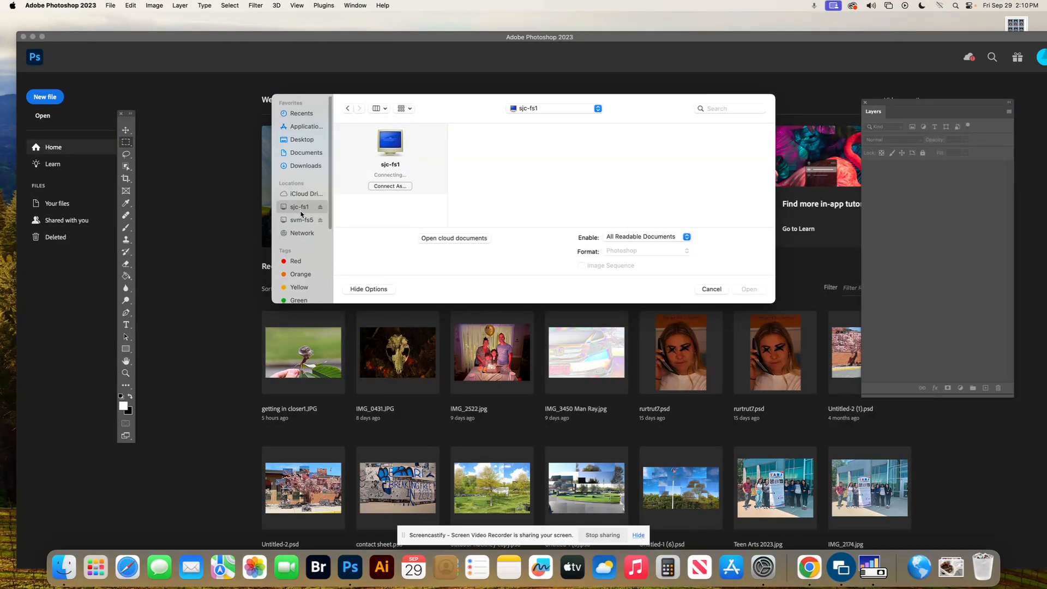
scroll(300, 214, down, 5)
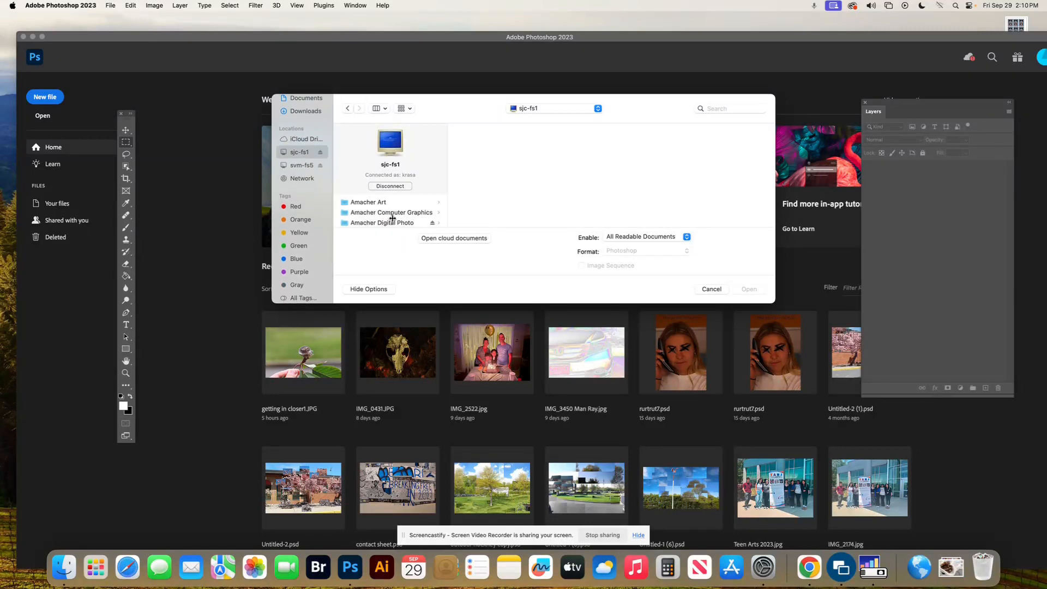
click(394, 224)
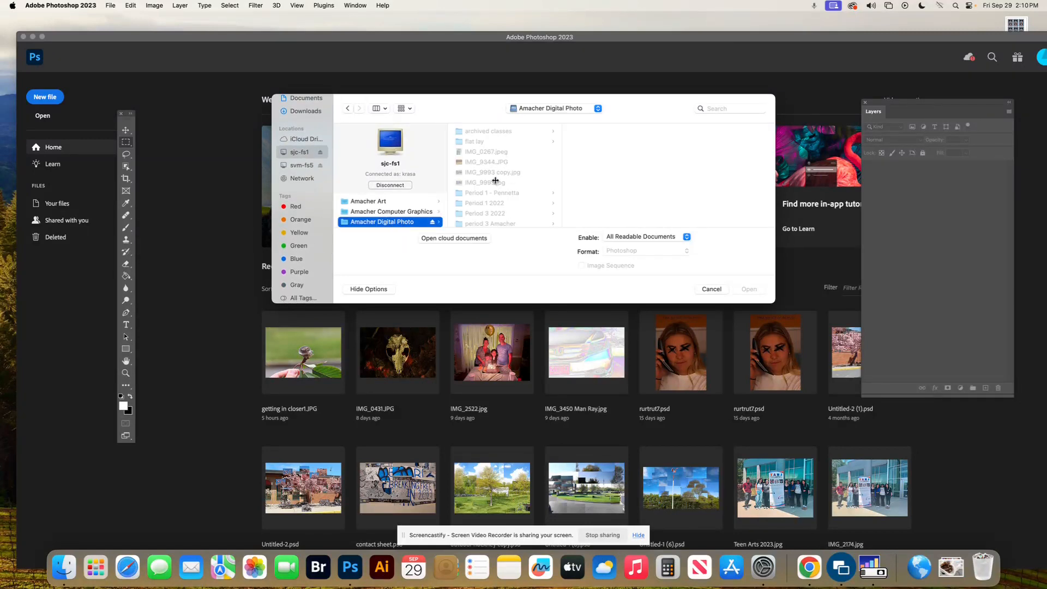
Open framing 1.JPG from the best 12 folder inside the teacher's own folder of the period 5 class.
scroll(495, 183, down, 3)
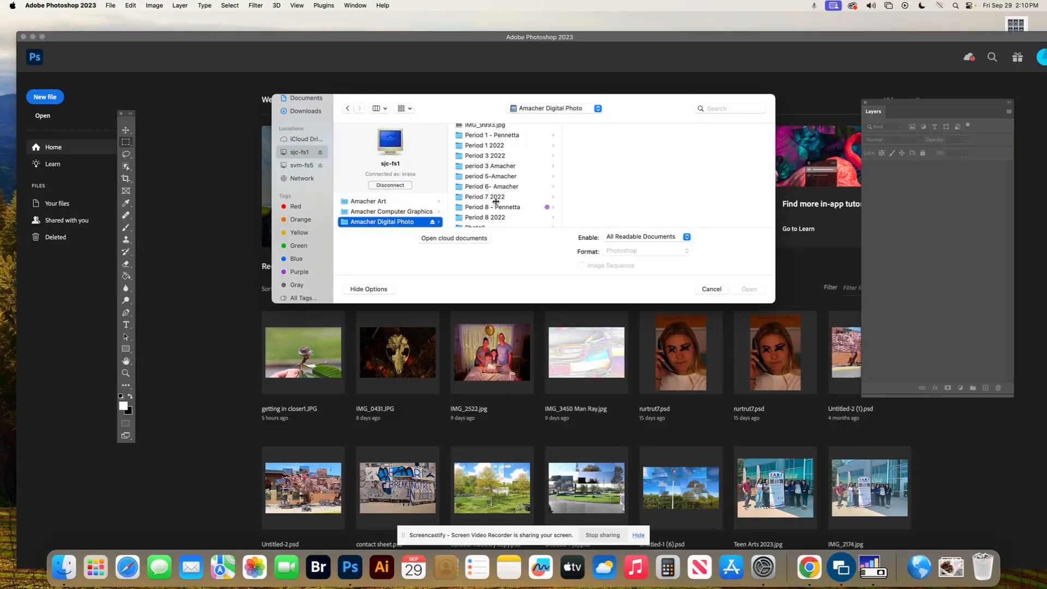
click(494, 175)
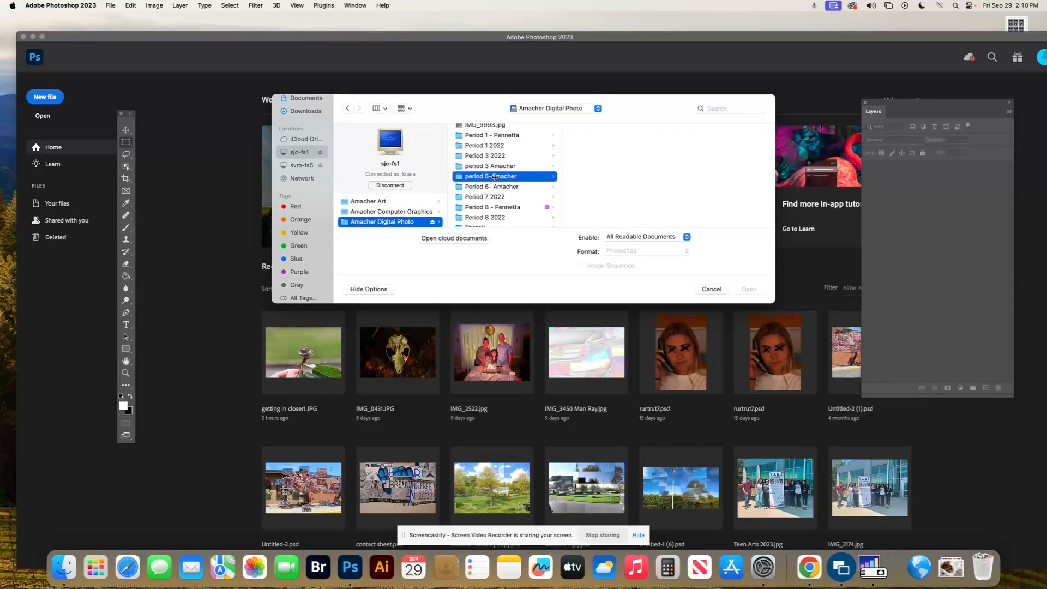
click(597, 141)
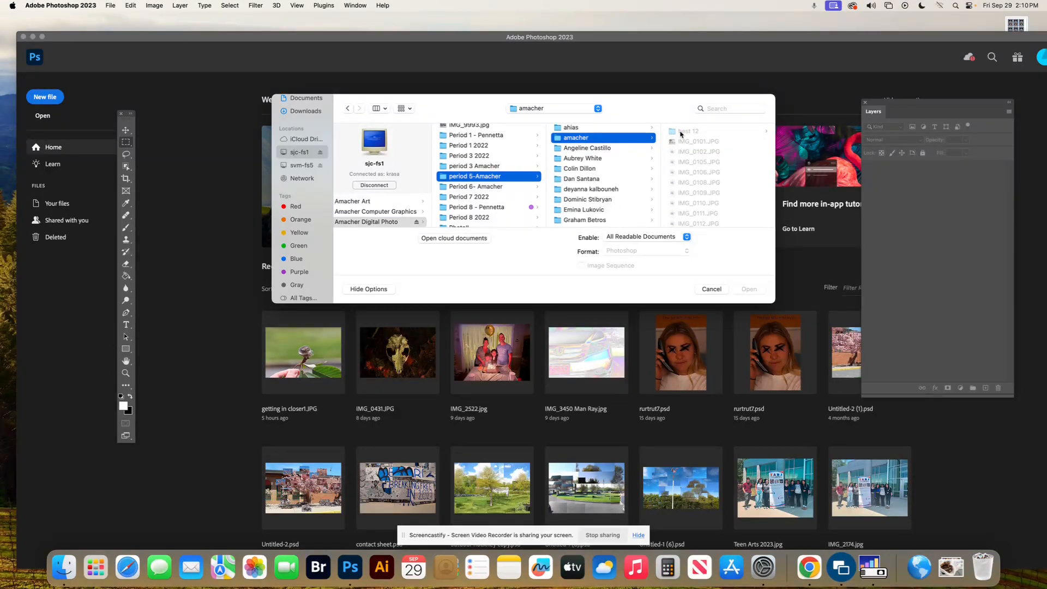
click(680, 133)
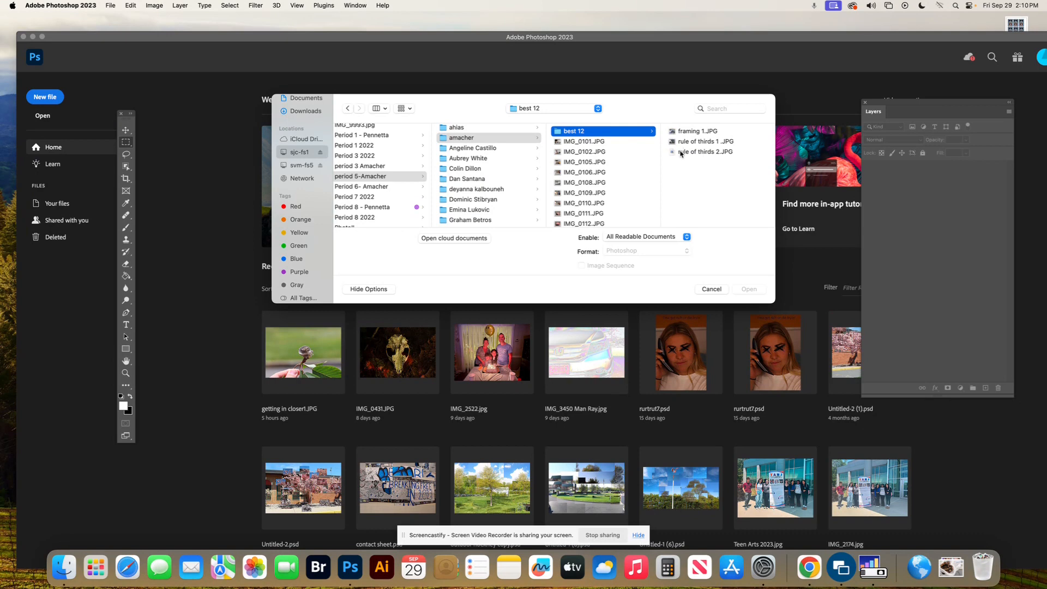
click(682, 132)
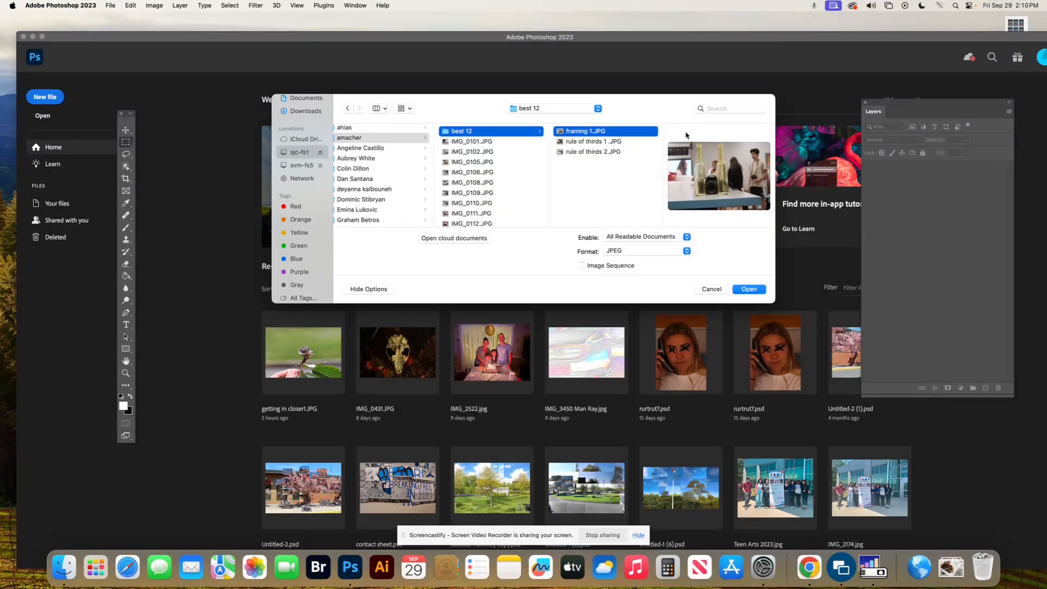
click(749, 289)
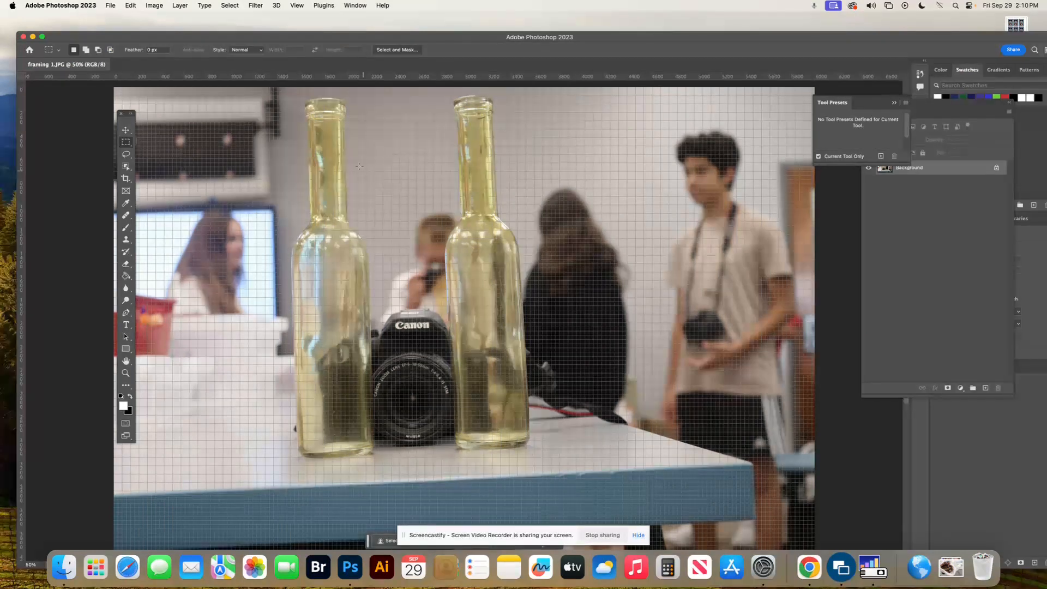
Hide the grid over the photo by turning off Extras.
click(356, 6)
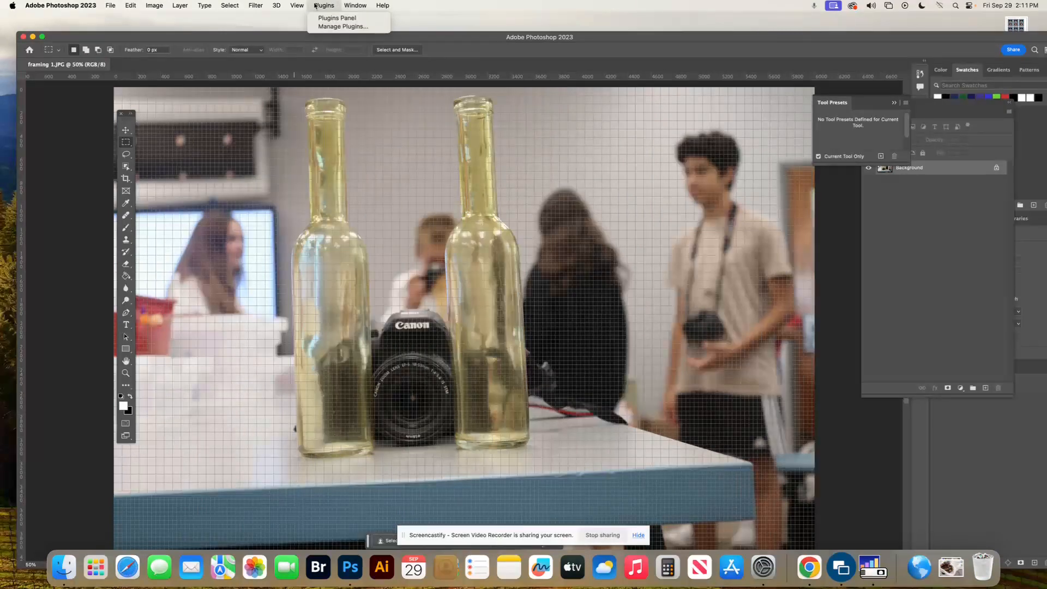
mouse_move(301, 7)
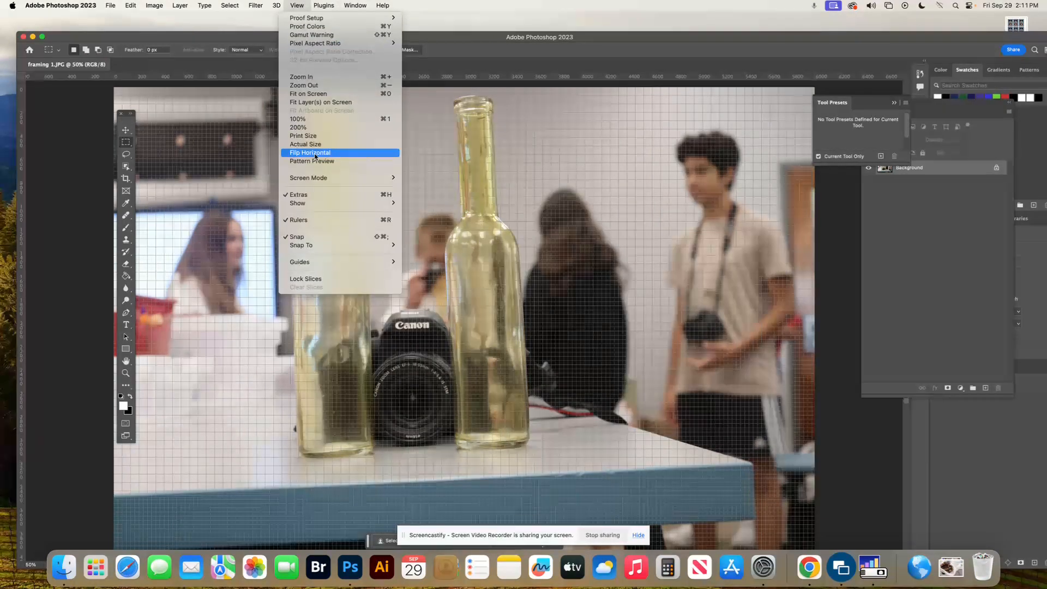
click(322, 195)
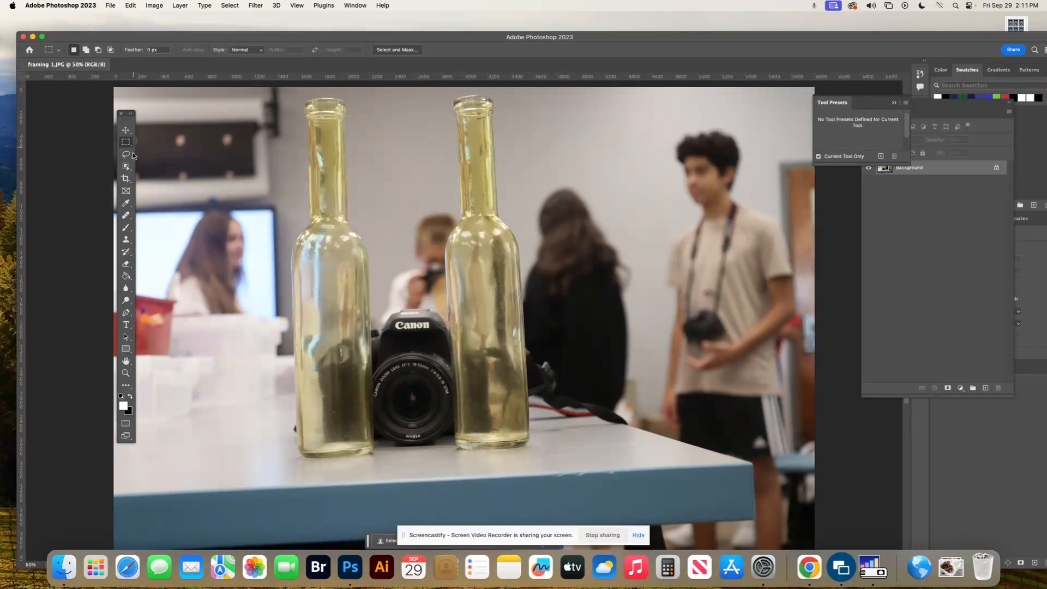
Move the toolbox off the photo and set the left crop edge just inside the image's left border.
click(126, 178)
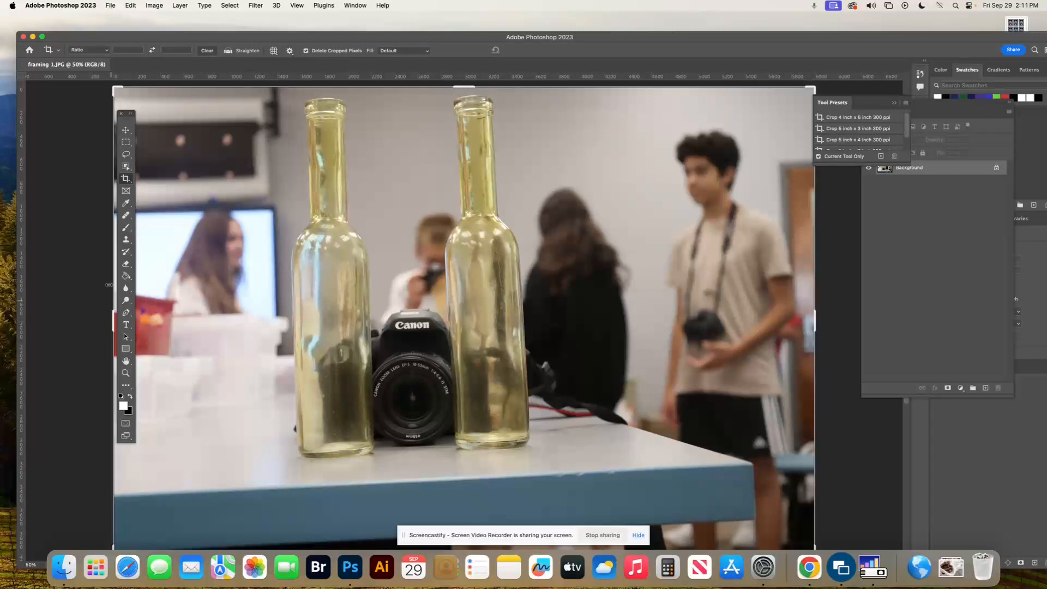
drag(127, 124, 76, 117)
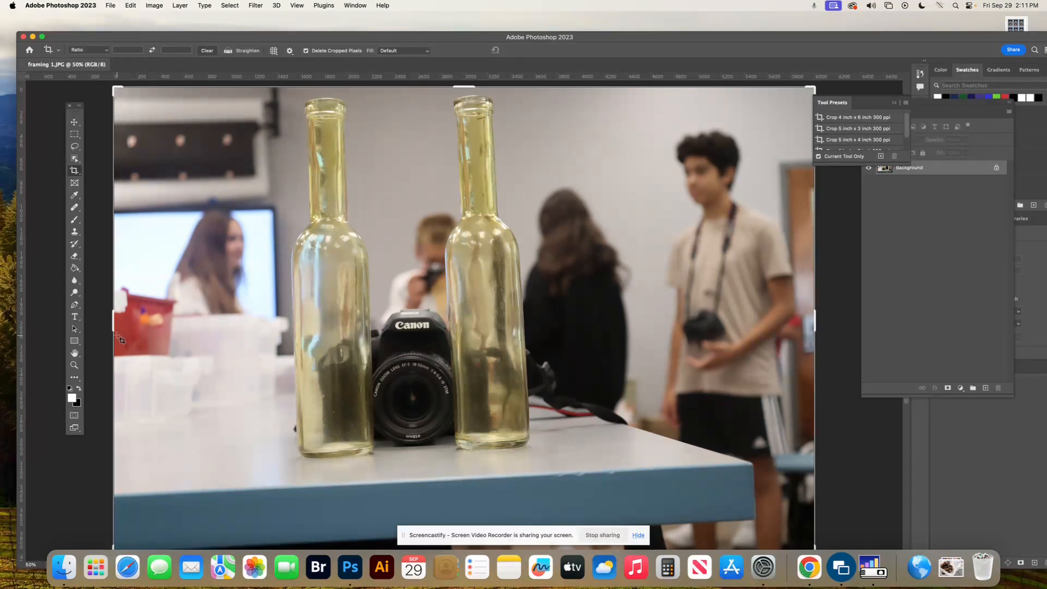
drag(114, 330, 161, 330)
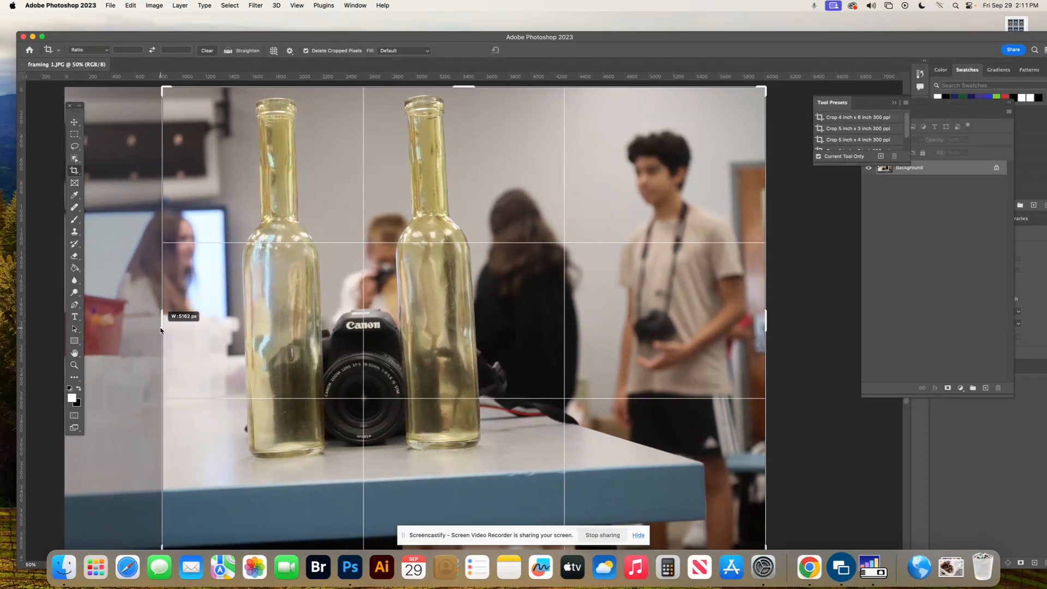
drag(161, 329, 114, 326)
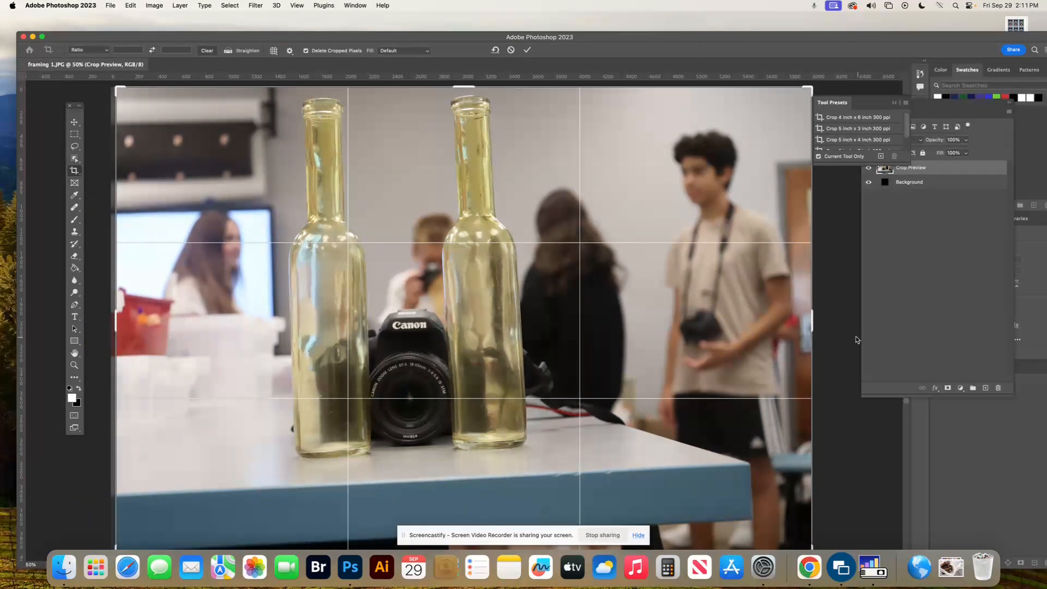
Bring the right crop edge in to just past the second bottle and trim the bottom and top edges to about 3717 px high.
drag(813, 324, 690, 315)
scroll(628, 390, down, 5)
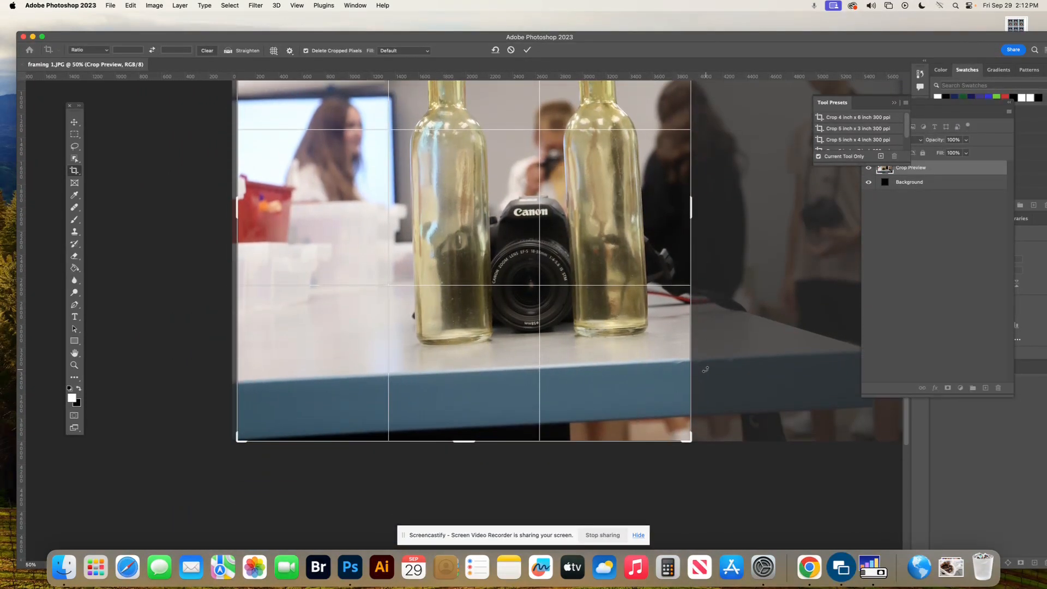
mouse_move(463, 427)
mouse_down()
mouse_move(465, 401)
mouse_move(466, 411)
mouse_up()
scroll(478, 415, up, 10)
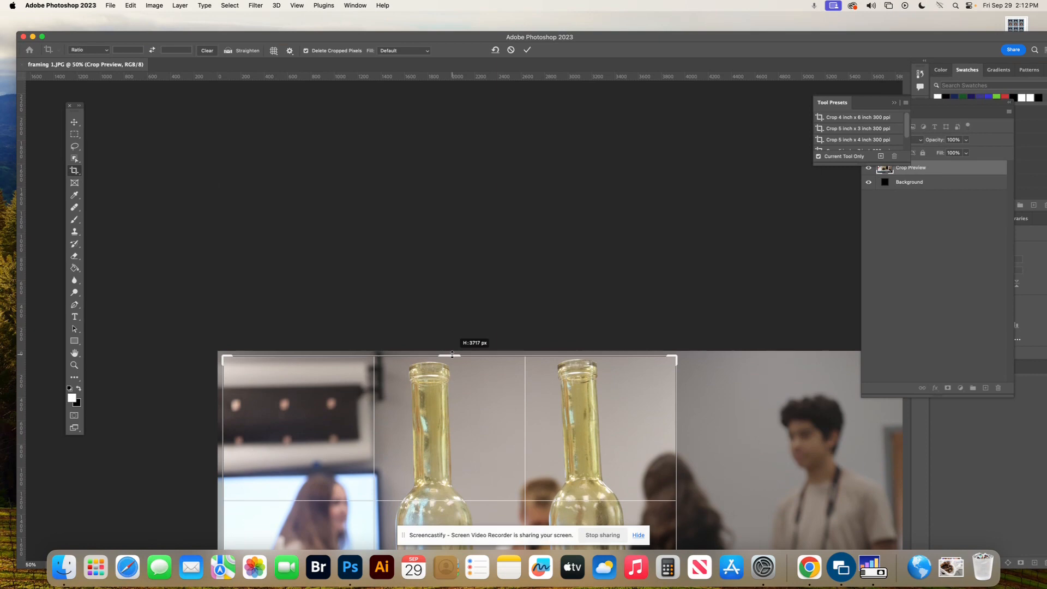
Check the lower part of the framing around the camera and bottles, and apply the crop.
scroll(505, 408, down, 3)
scroll(505, 408, down, 14)
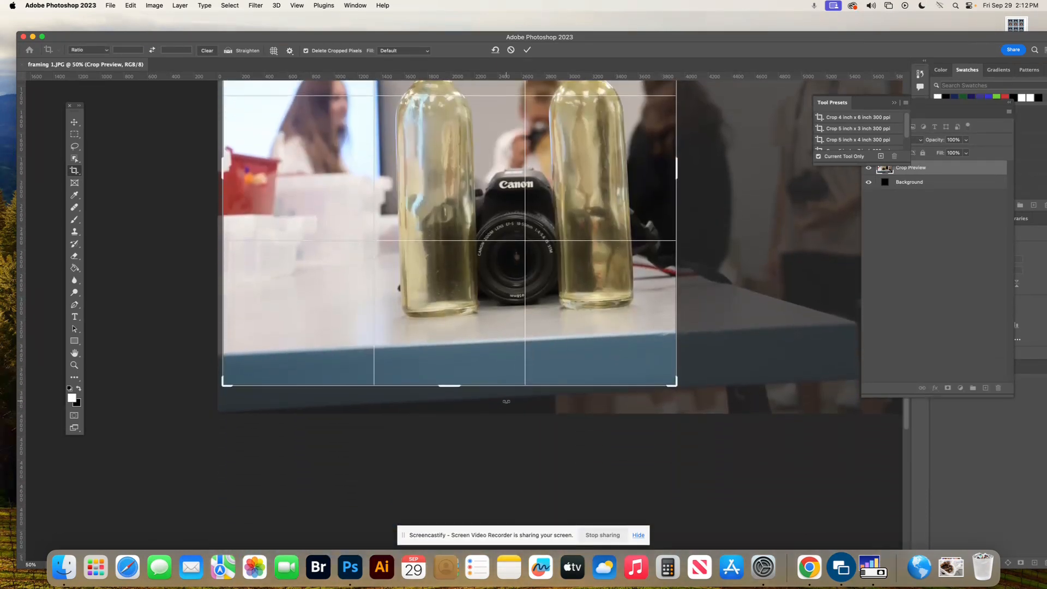
scroll(506, 403, up, 2)
scroll(506, 402, up, 1)
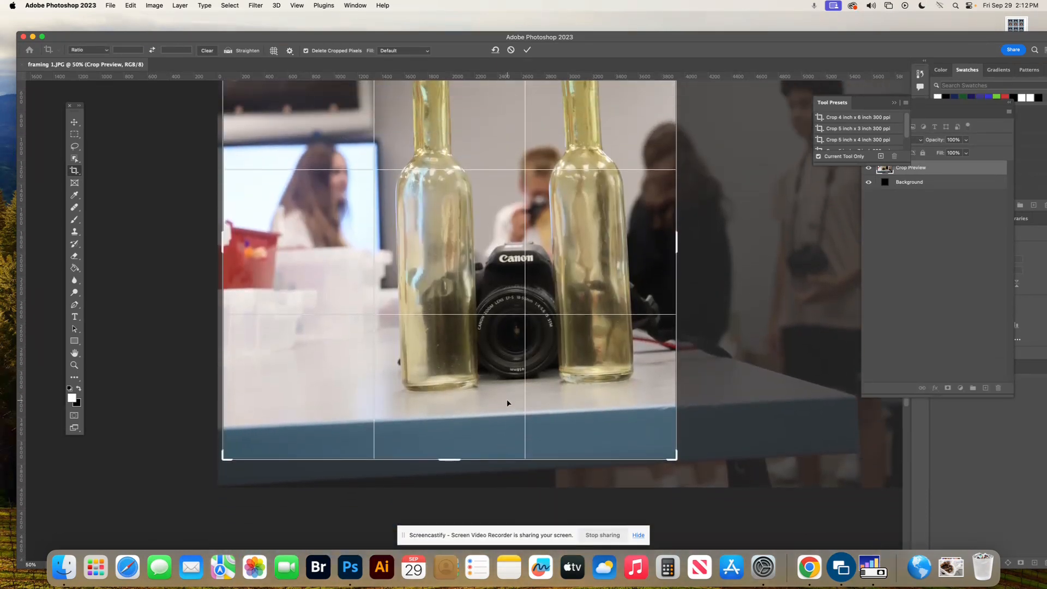
scroll(506, 402, up, 1)
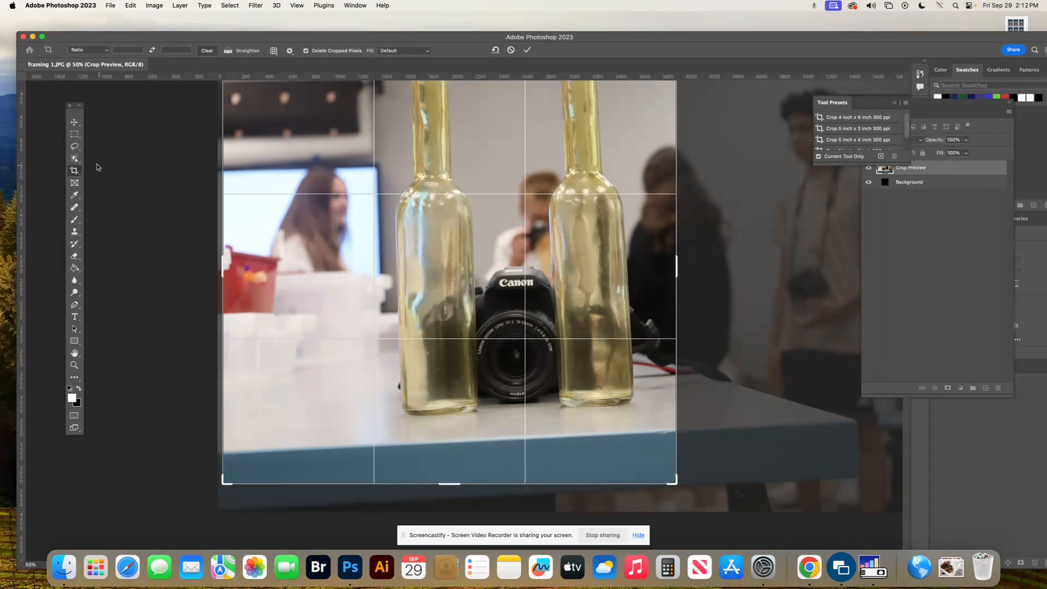
click(527, 49)
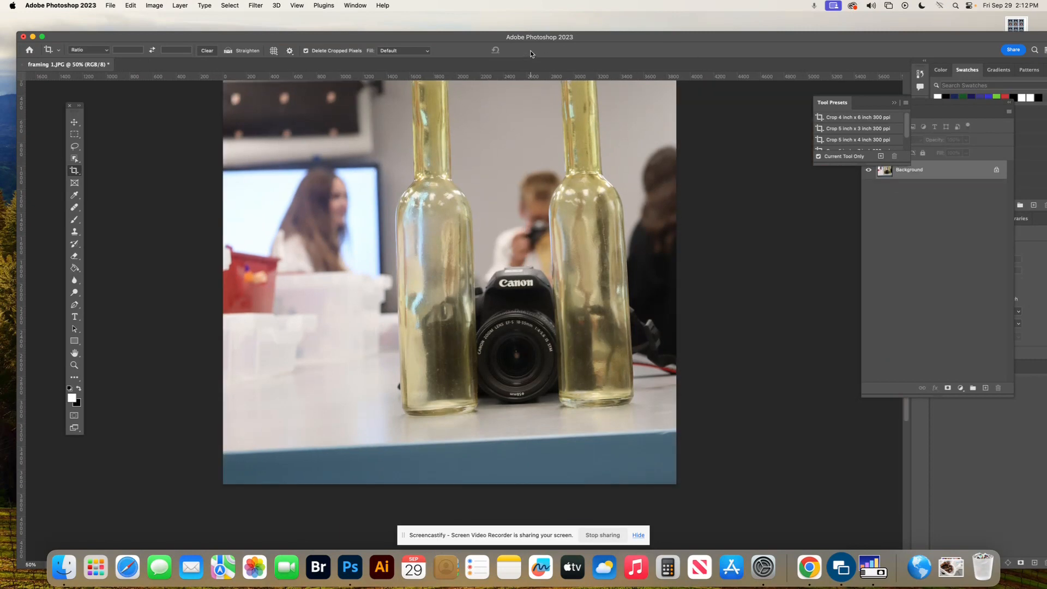
Save a copy of the cropped photo in JPEG format as framing 1 copy.jpg in the best 12 folder.
click(110, 6)
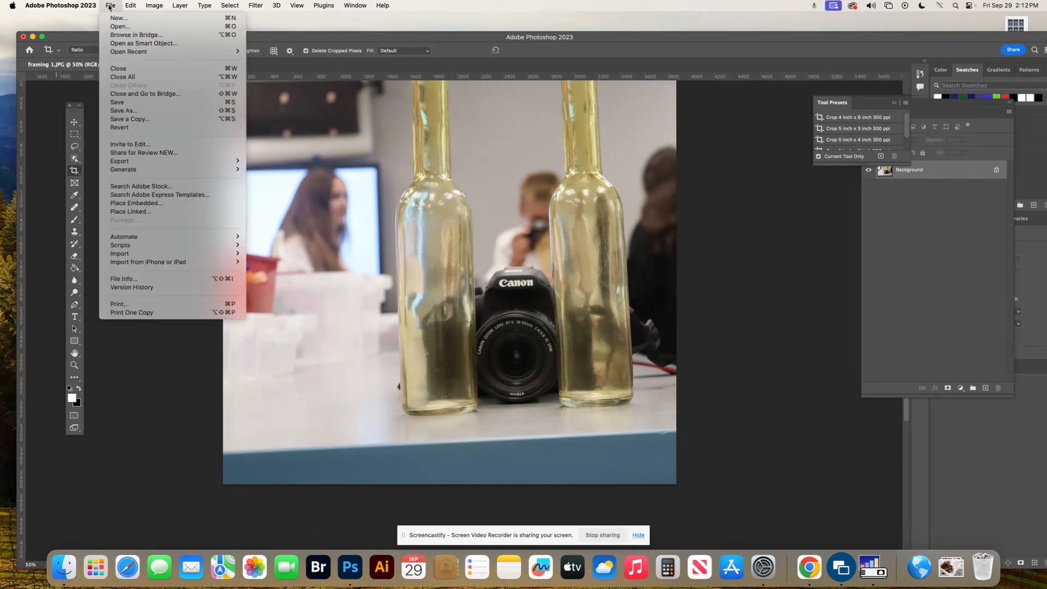
click(145, 120)
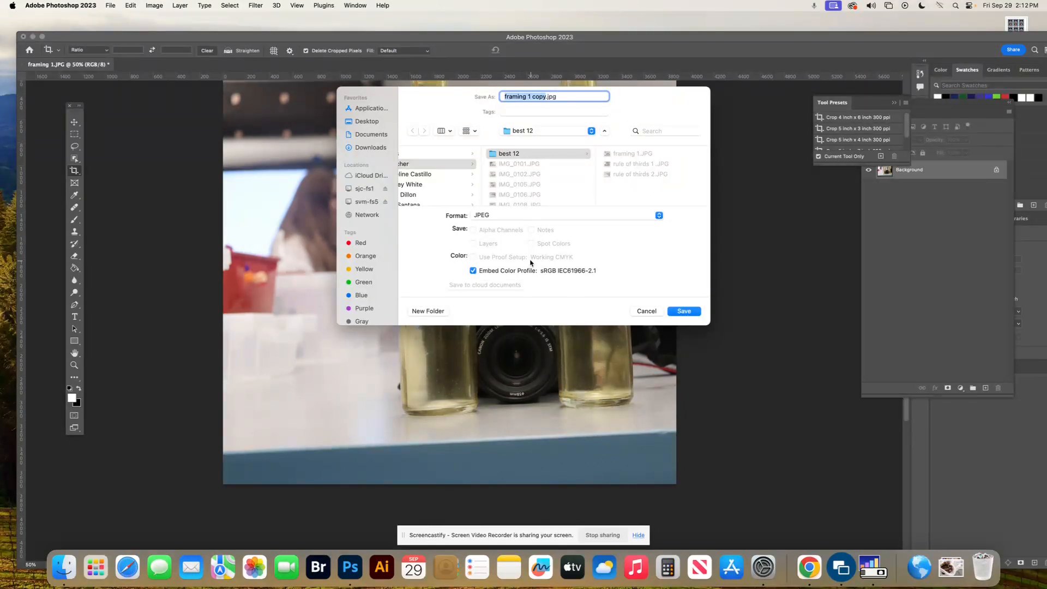
click(496, 218)
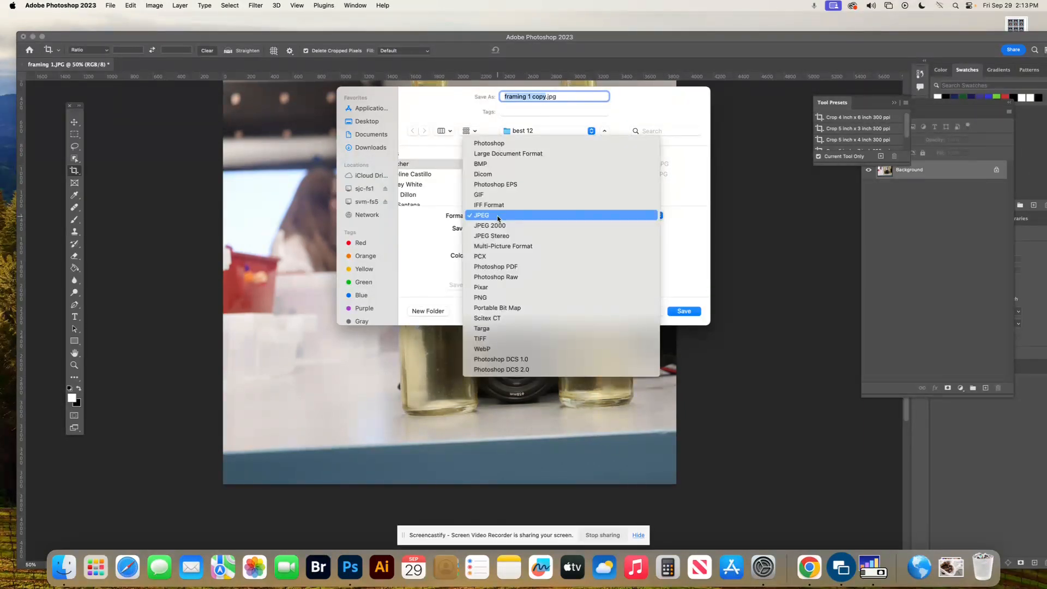
click(497, 218)
click(497, 217)
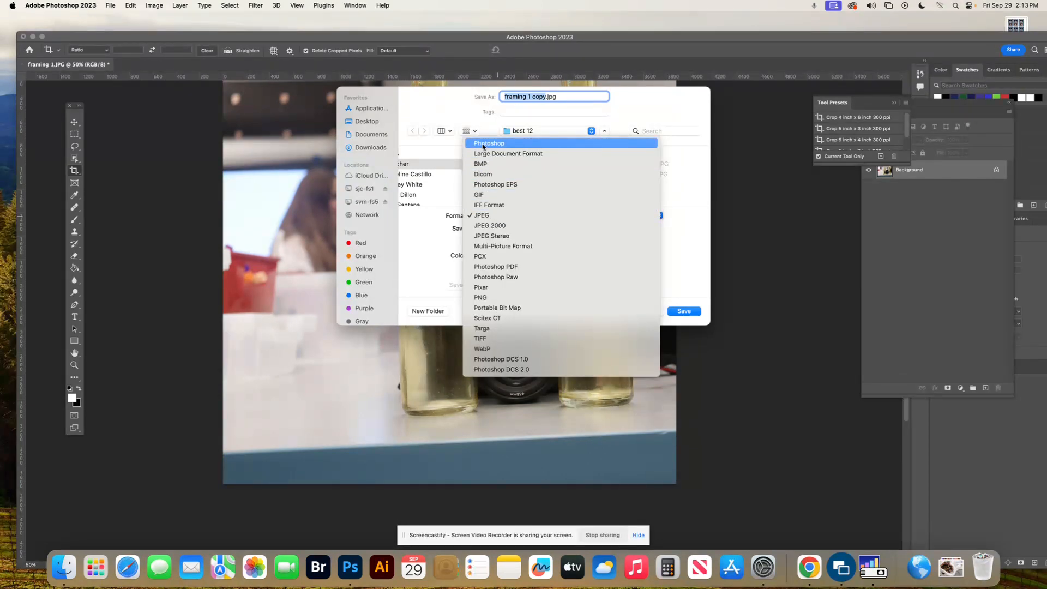
click(487, 218)
click(689, 314)
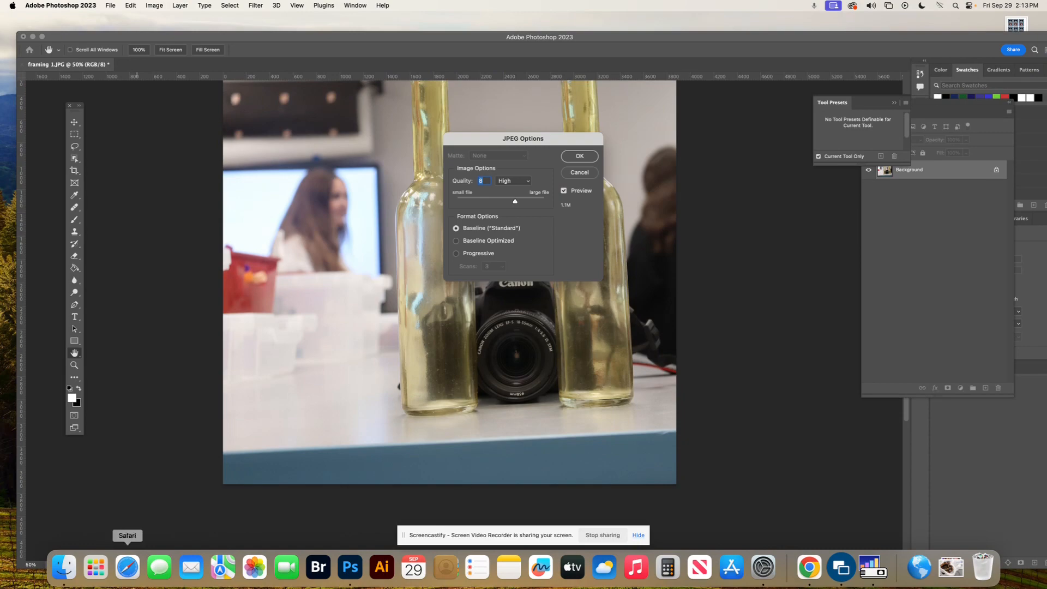
click(673, 27)
click(804, 581)
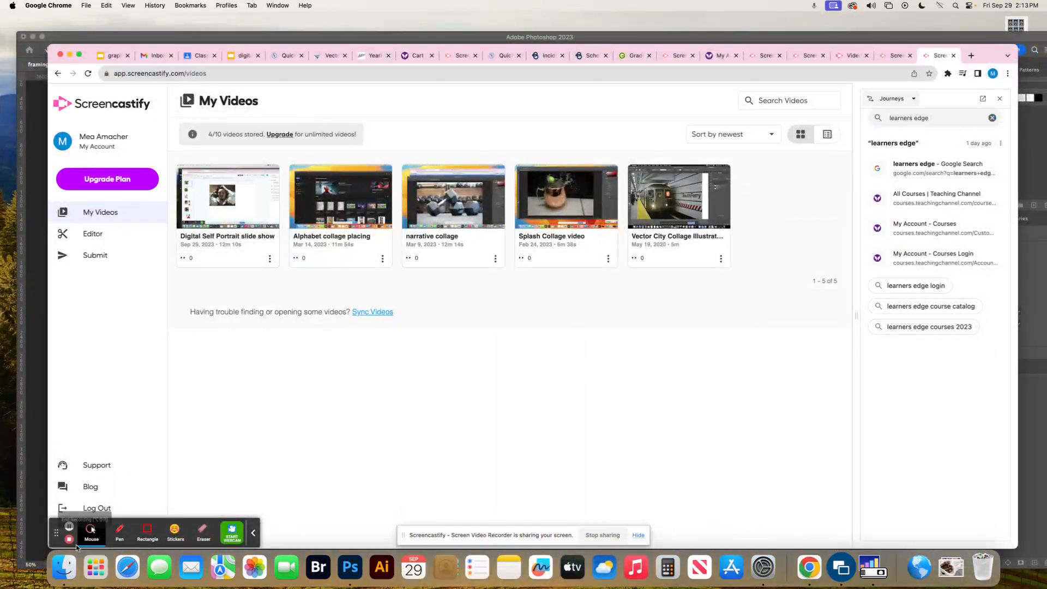